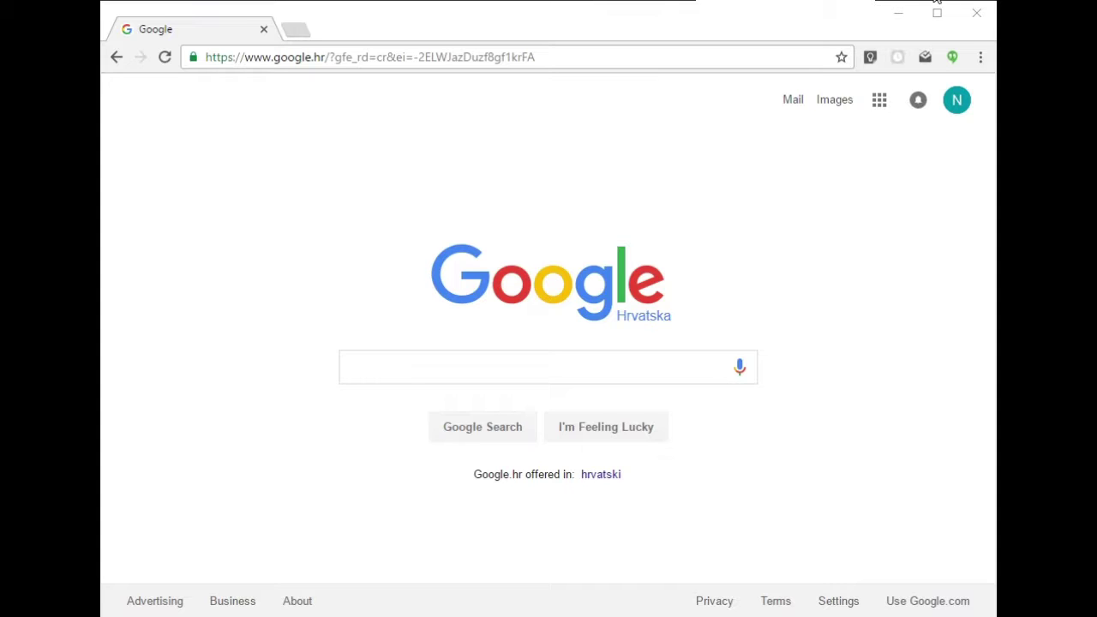
Go to drive.google.com in Chrome to show My Drive
left_click(604, 50)
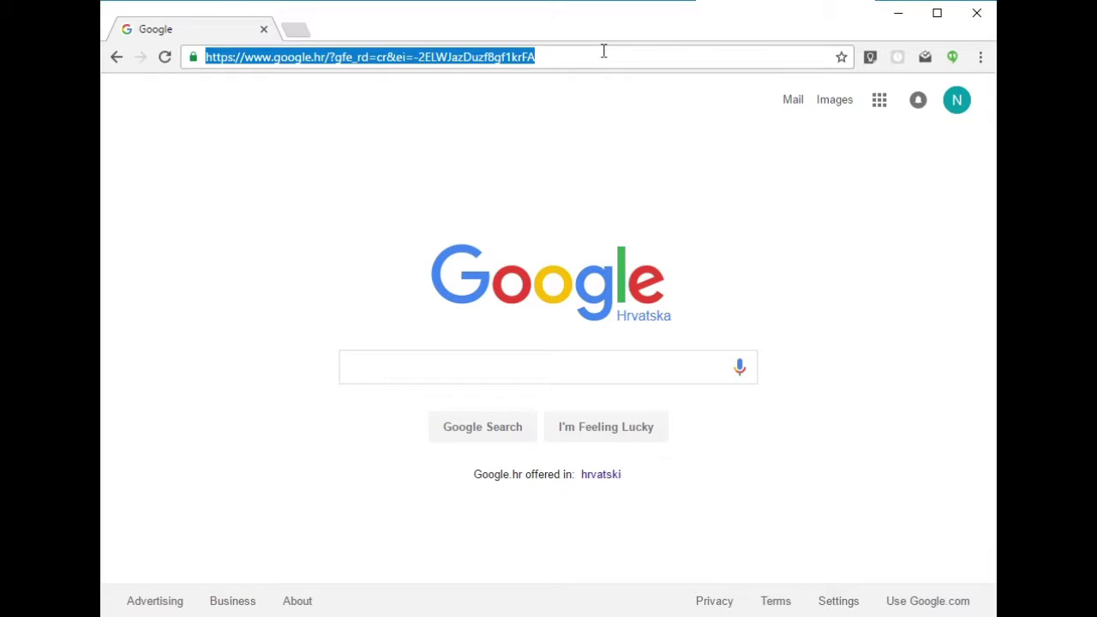
type("drive.google.")
key("Return")
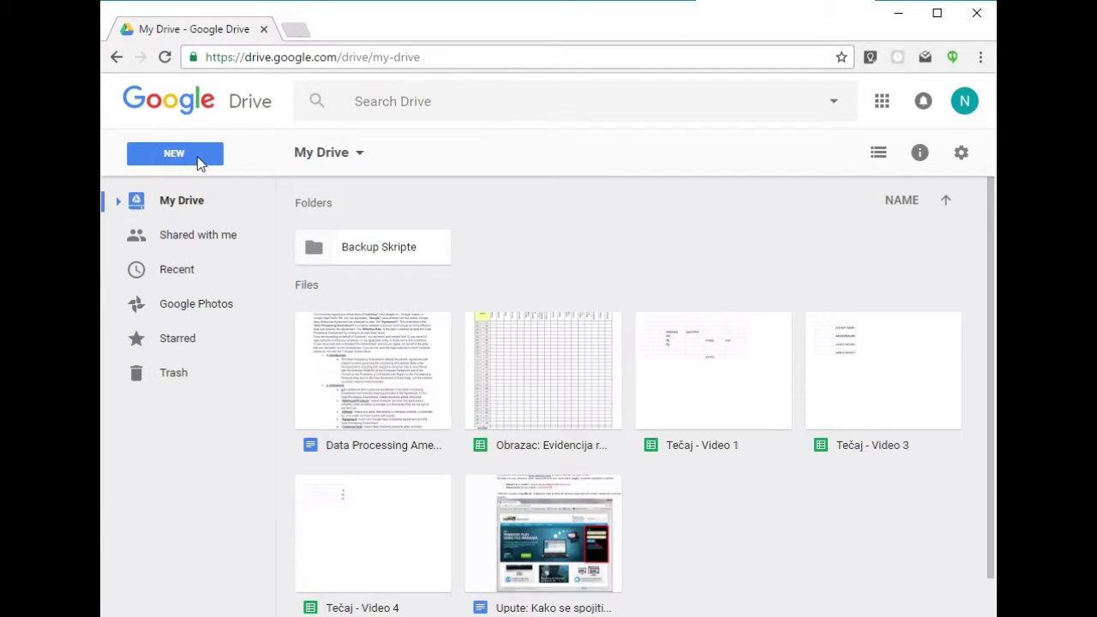
Create a new blank Google Sheets spreadsheet from the NEW menu
left_click(197, 161)
left_click(219, 339)
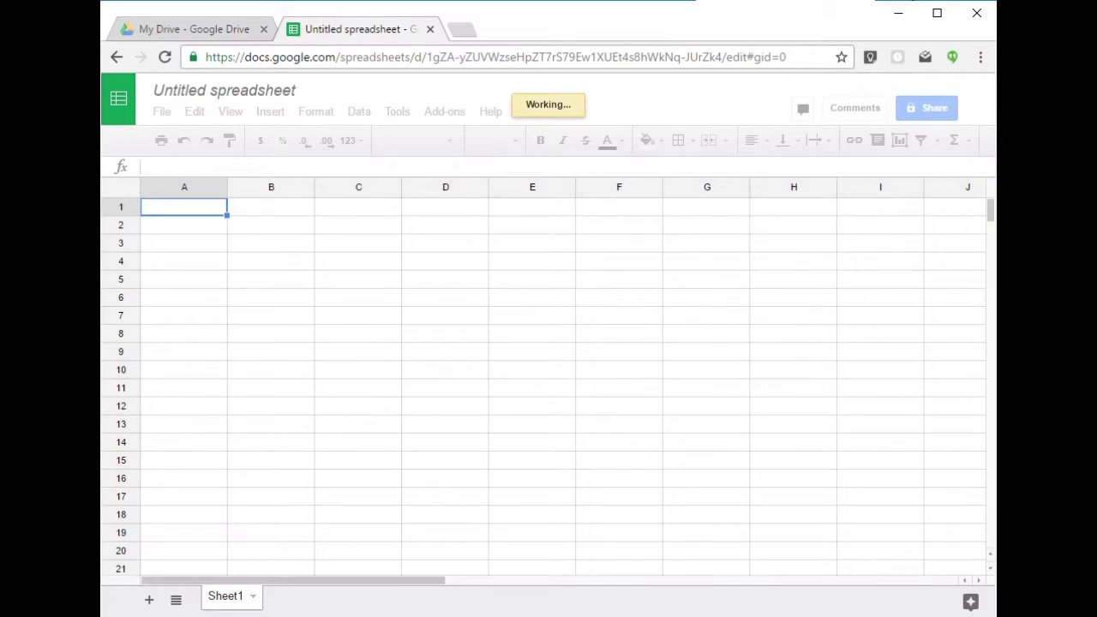
Reload the stuck page and rename the spreadsheet to 'Tečaj -Video 5'
left_click_drag(517, 90, 557, 82)
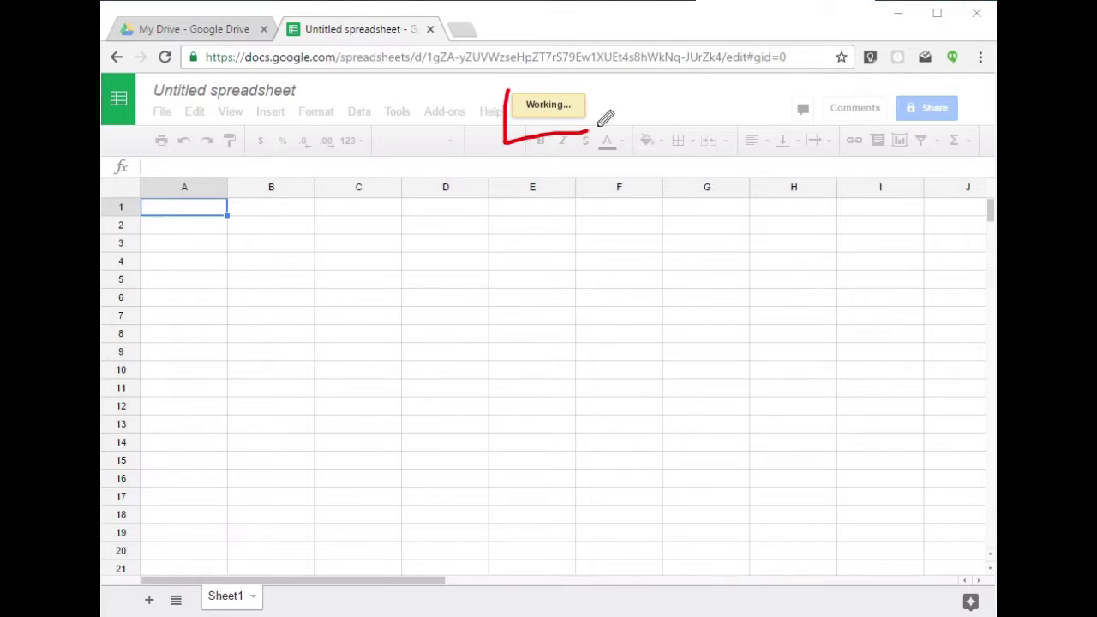
key("F5")
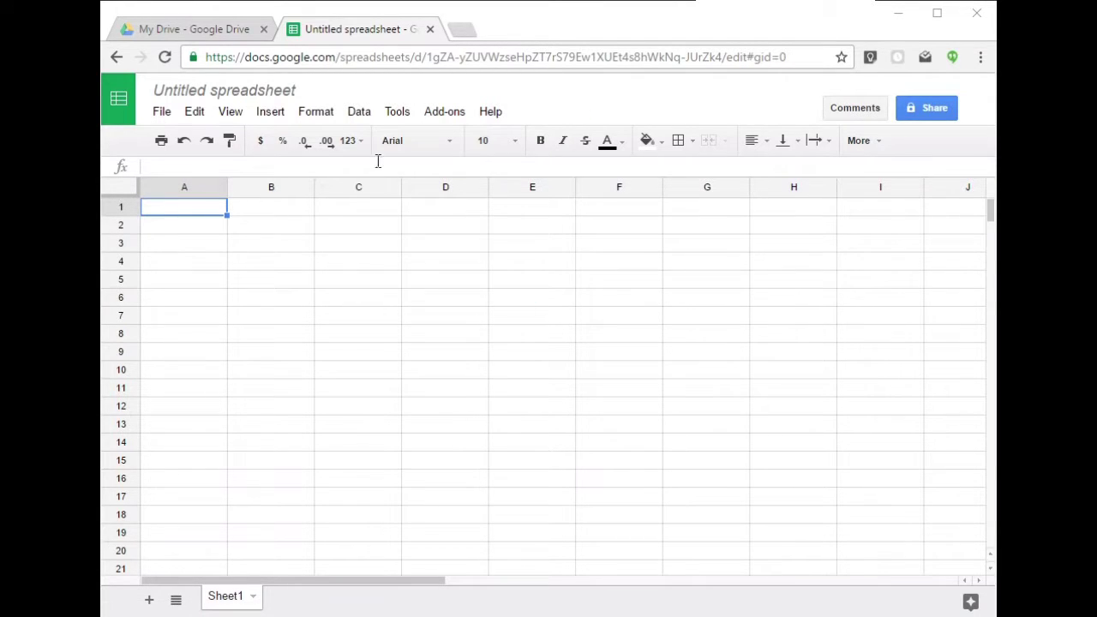
left_click(276, 88)
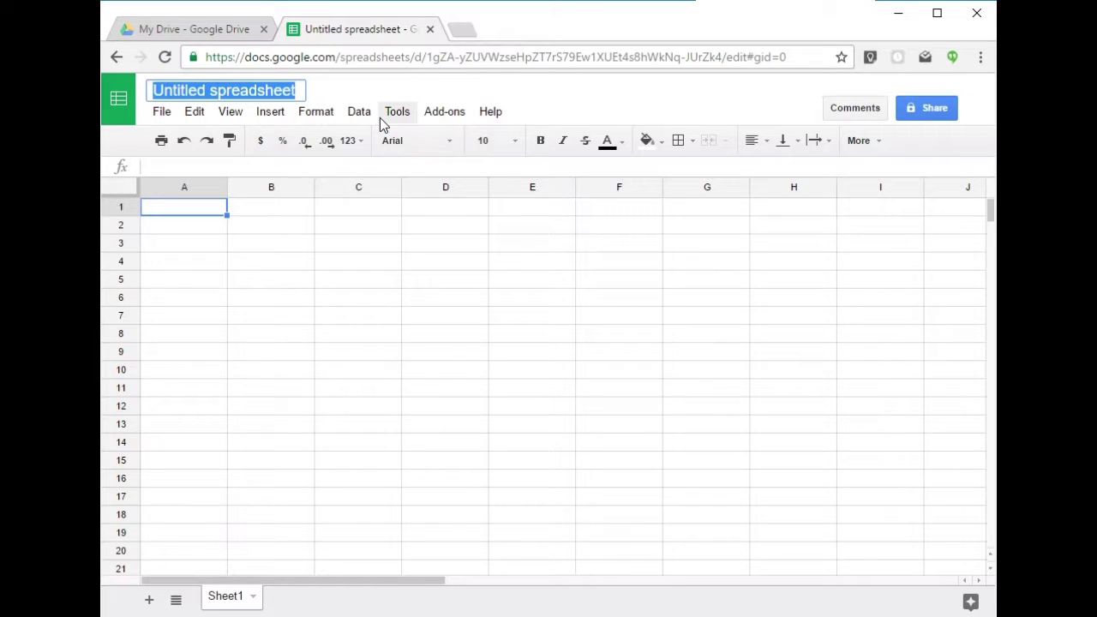
type("Tečaj -Video 5")
key("Return")
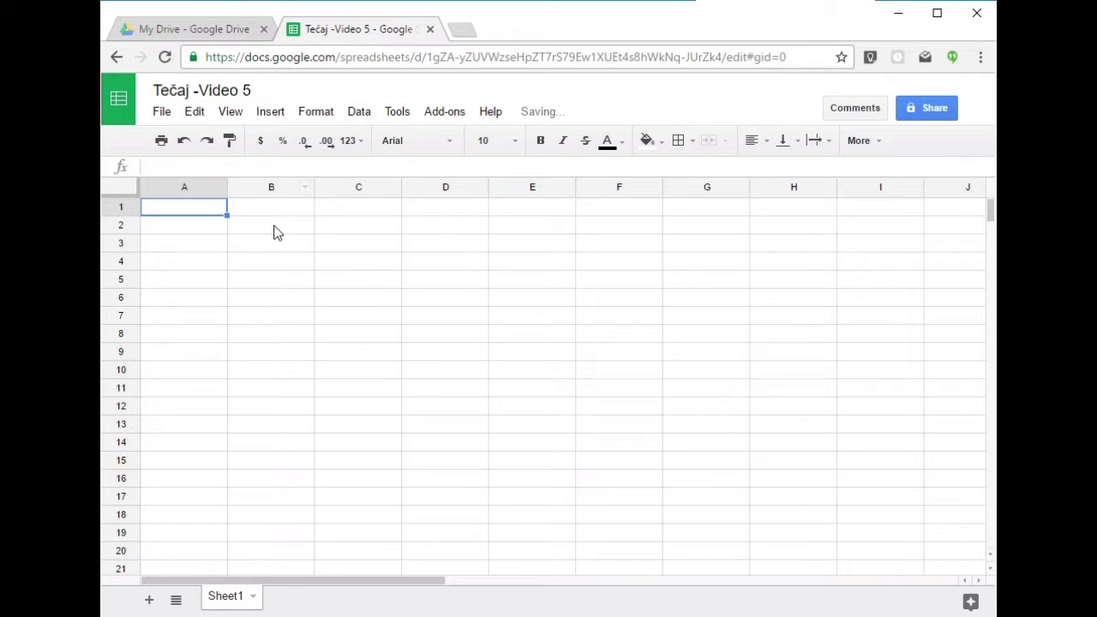
left_click(272, 229)
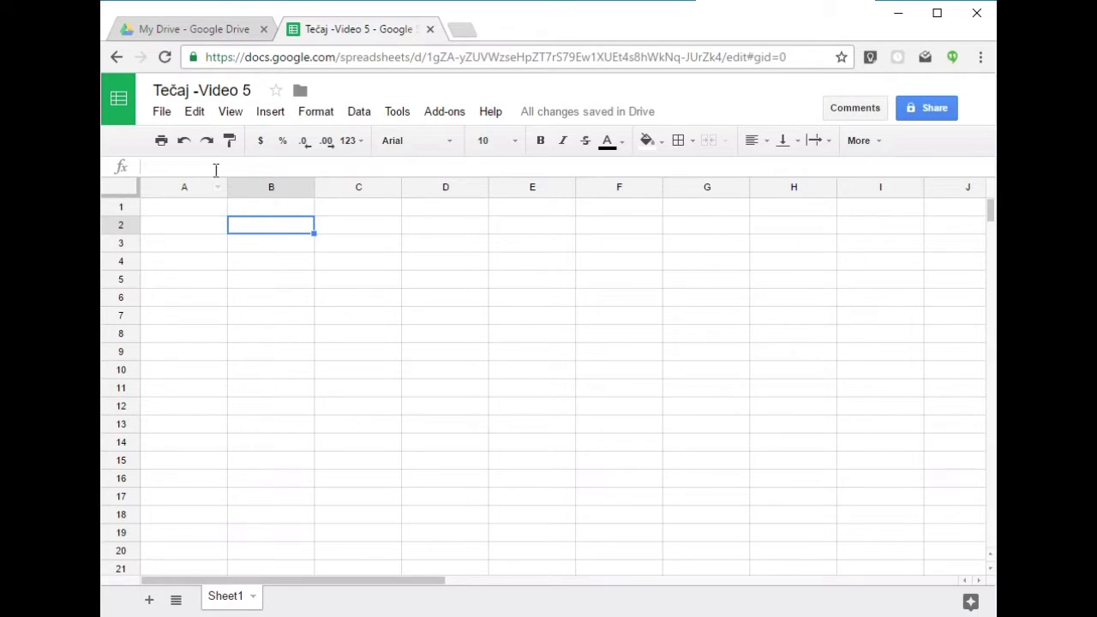
type("=1+")
type("2+")
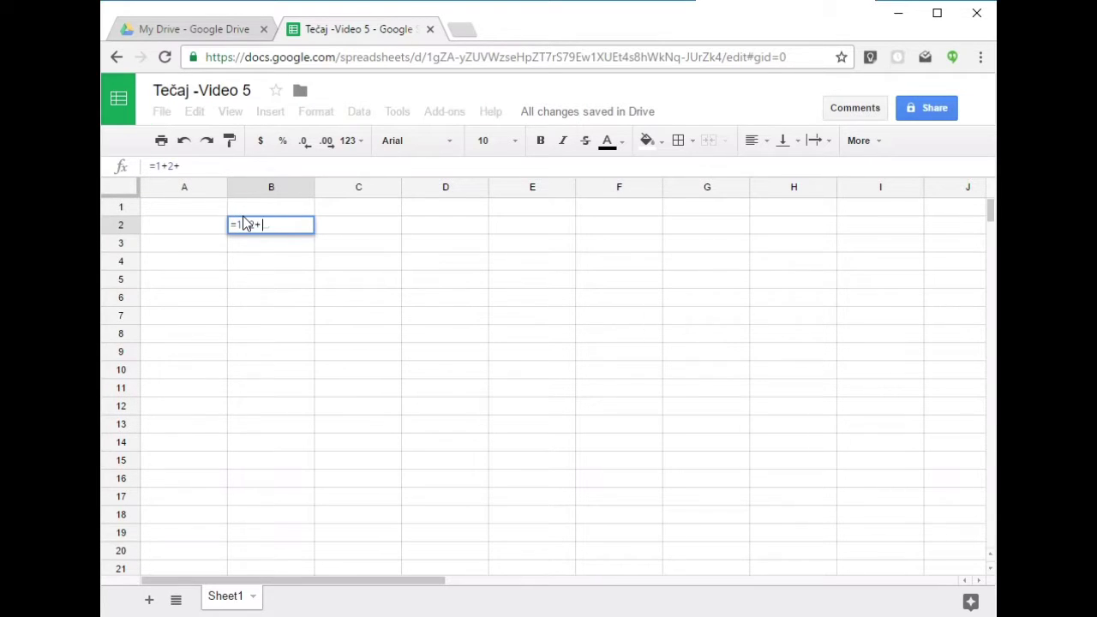
type("3+4+5")
key("Return")
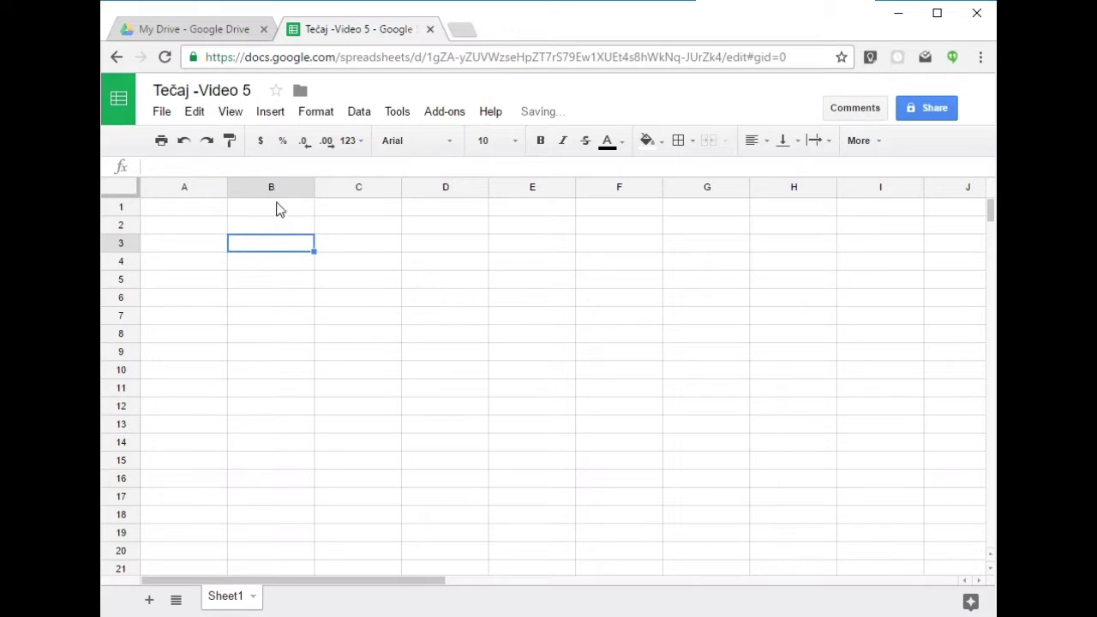
left_click(286, 229)
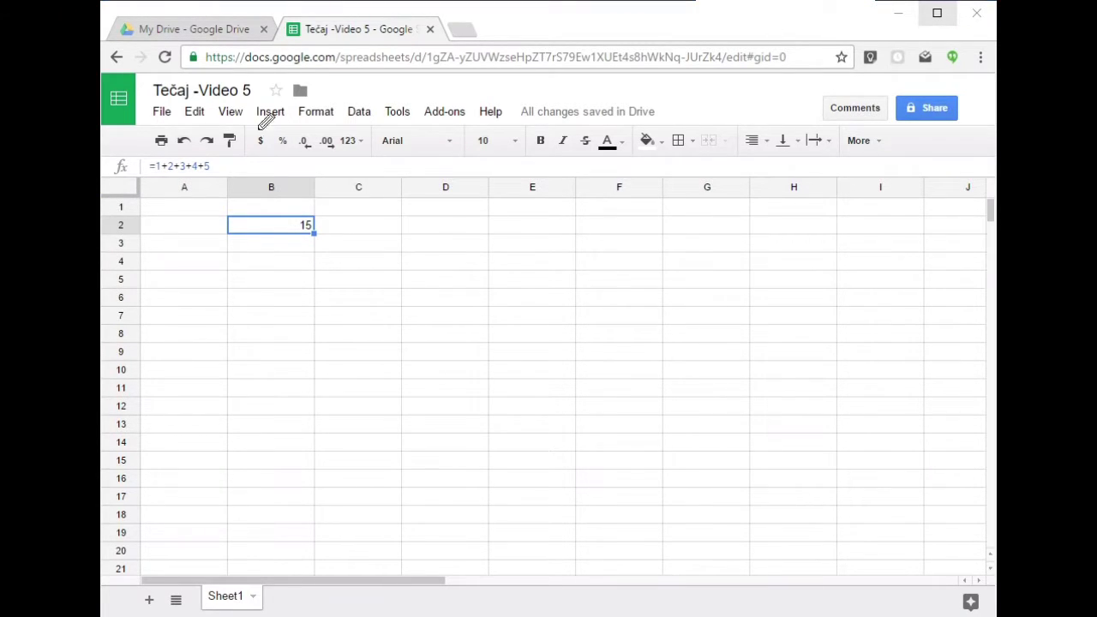
mouse_move(142, 151)
left_mouse_down()
mouse_move(155, 152)
mouse_move(104, 163)
left_mouse_up()
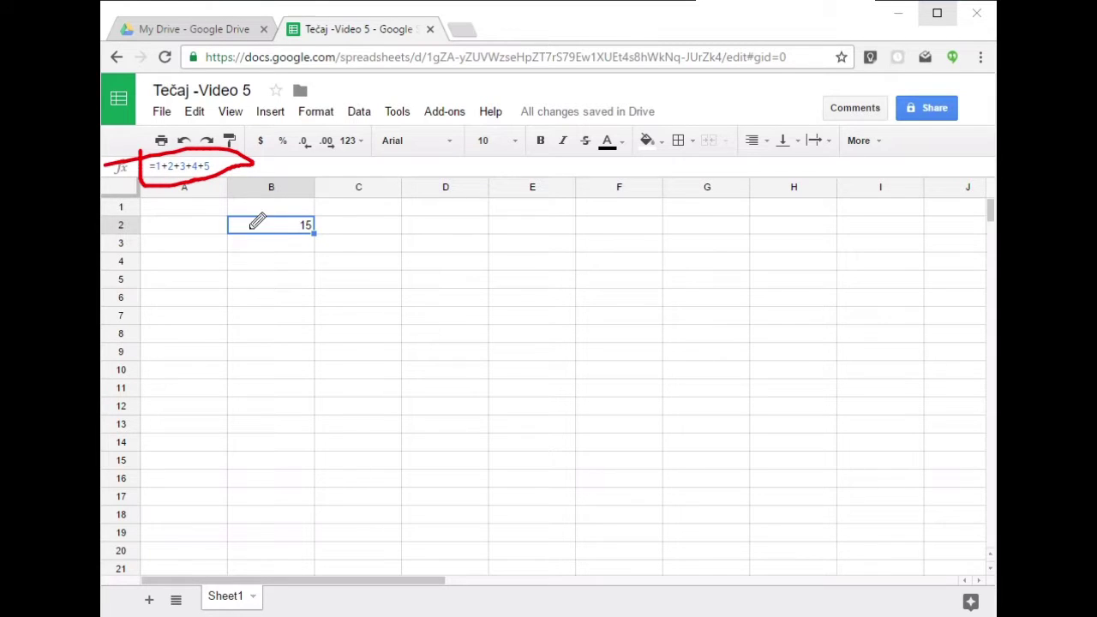
left_click_drag(314, 208, 325, 210)
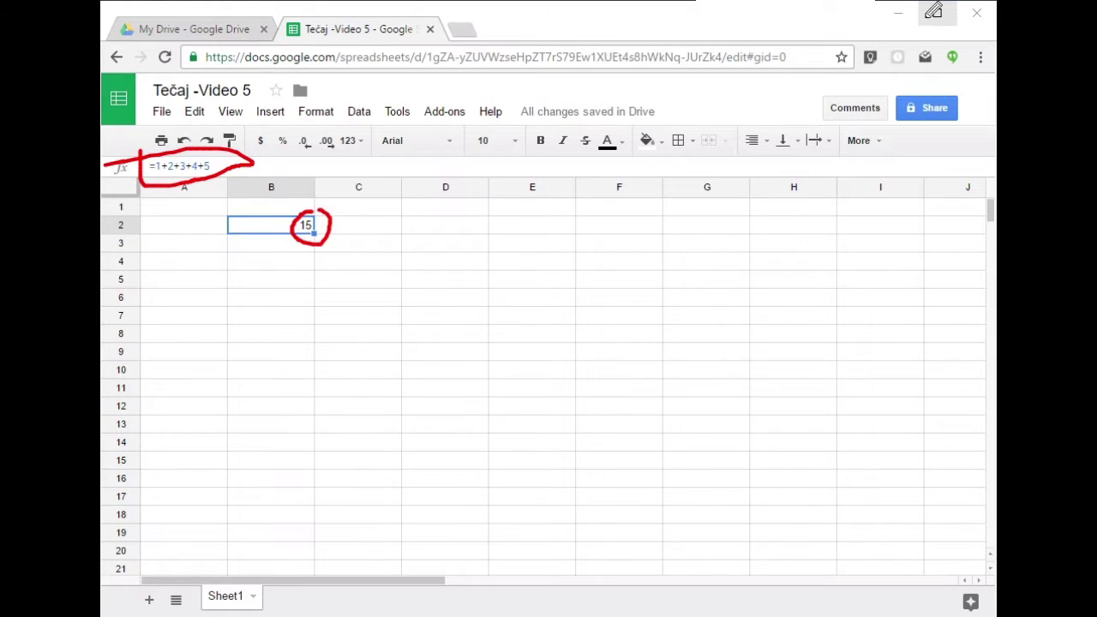
key("Escape")
left_click(304, 262)
left_click(303, 226)
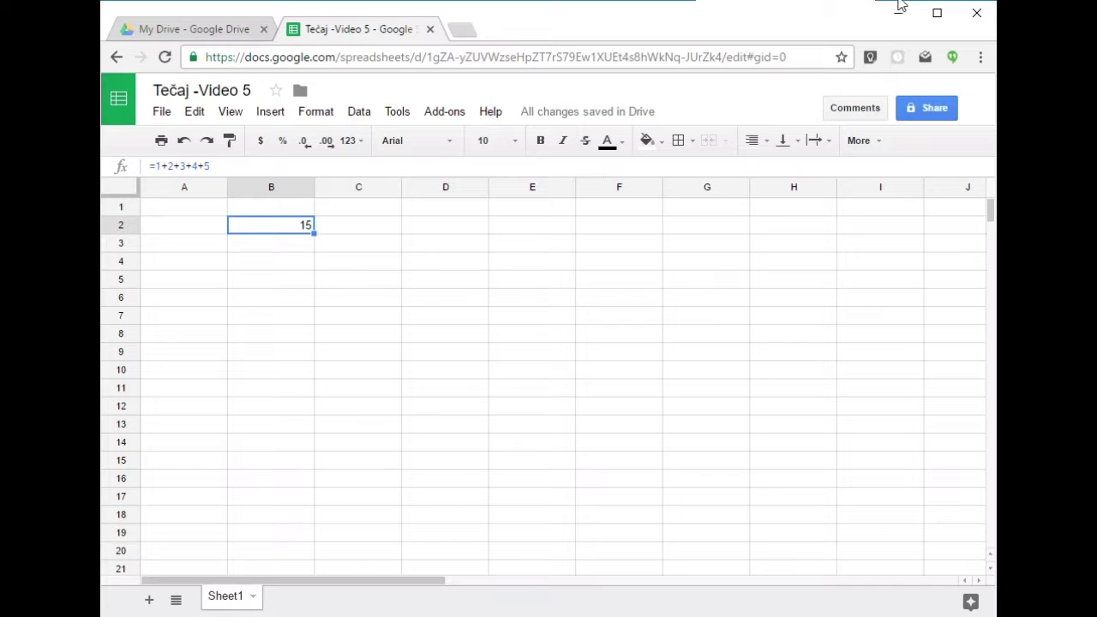
left_click(441, 227)
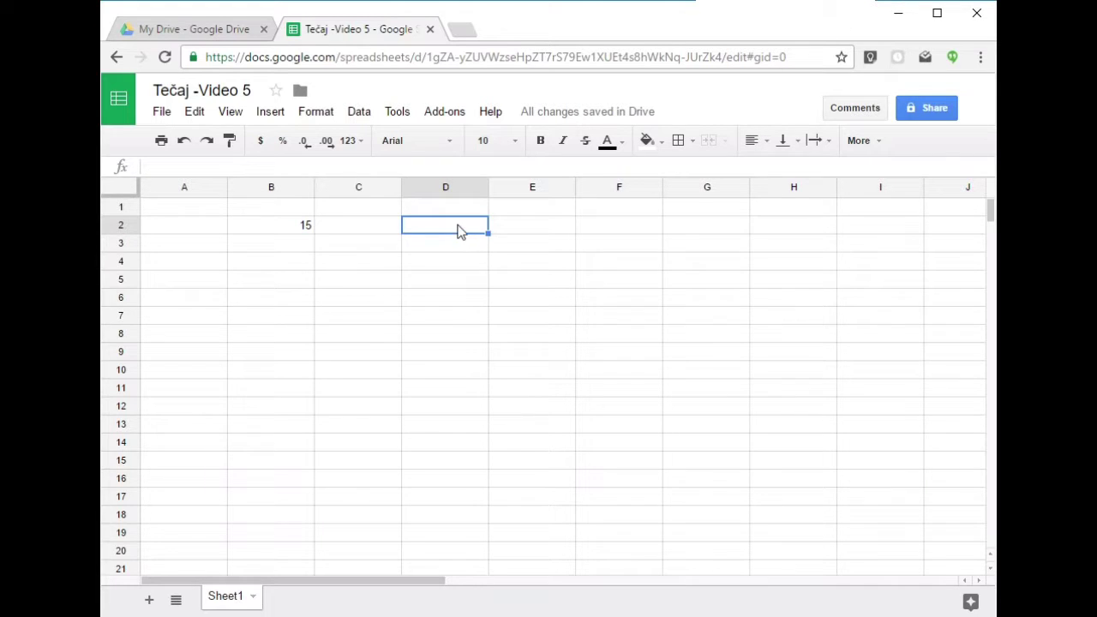
left_click(291, 226)
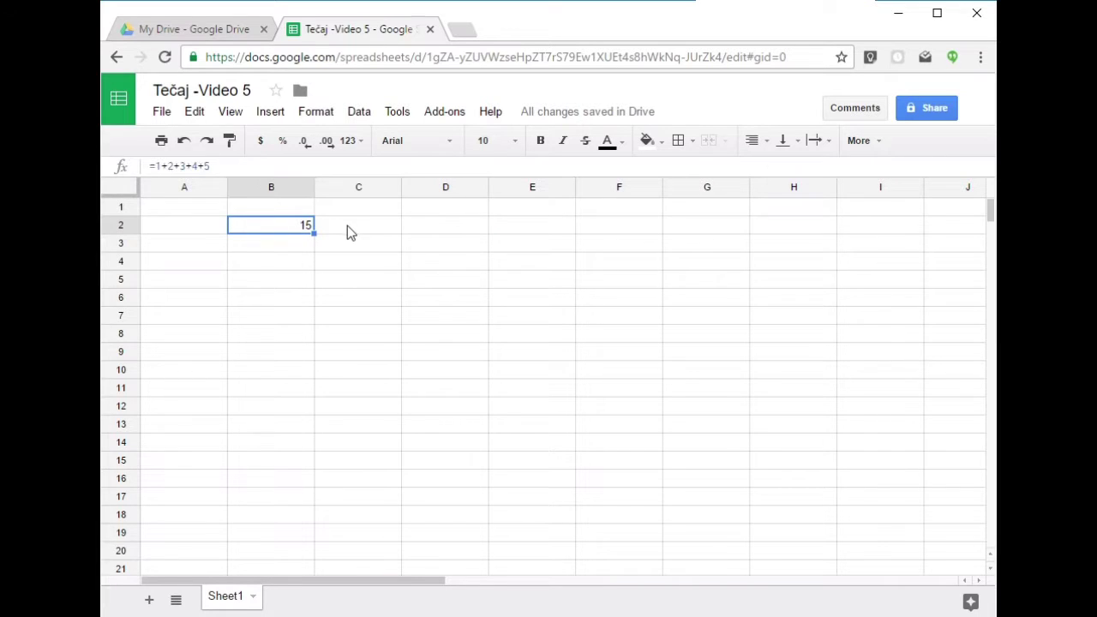
key("Delete")
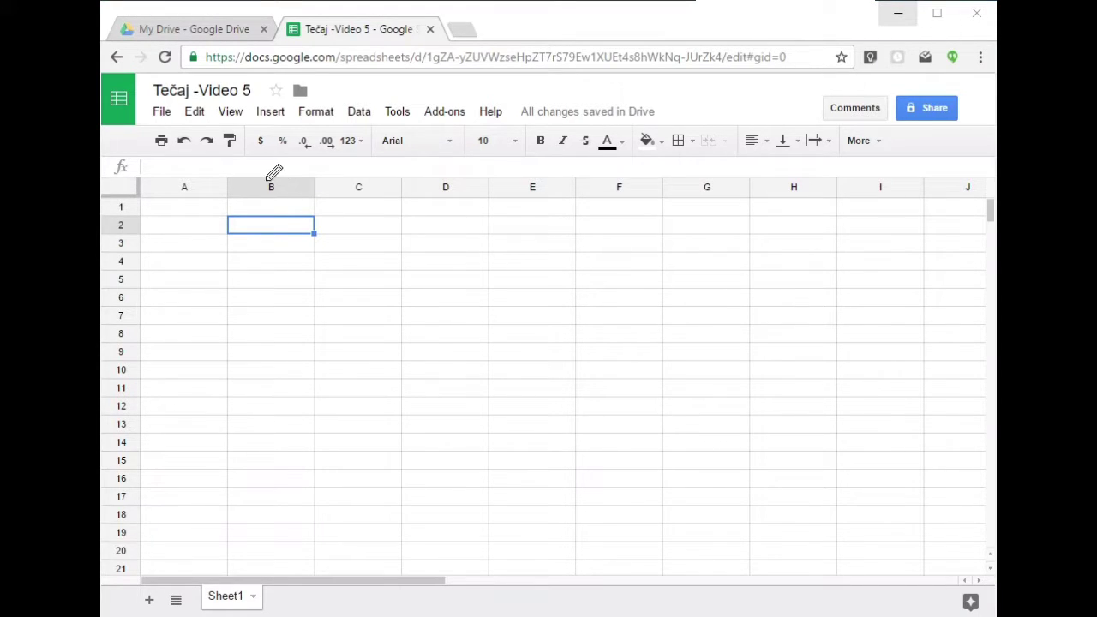
mouse_move(263, 176)
left_mouse_down()
mouse_move(262, 199)
mouse_move(294, 175)
mouse_move(276, 170)
left_mouse_up()
mouse_move(112, 217)
left_mouse_down()
mouse_move(110, 228)
mouse_move(141, 236)
mouse_move(128, 216)
left_mouse_up()
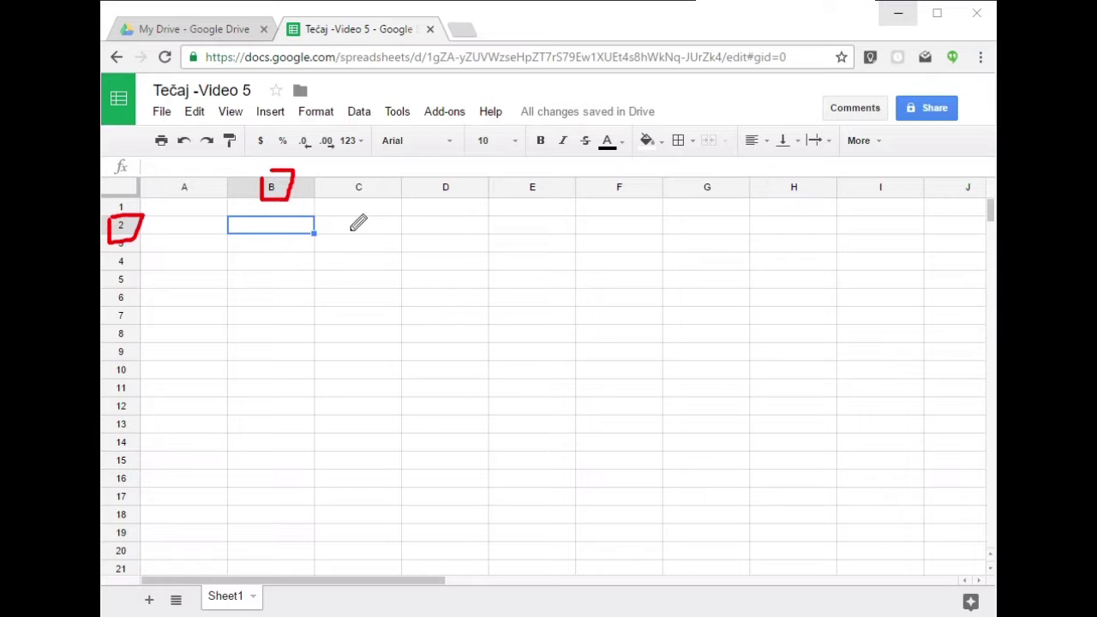
mouse_move(338, 233)
left_mouse_down()
mouse_move(342, 220)
mouse_move(345, 234)
mouse_move(377, 236)
left_mouse_up()
mouse_move(266, 246)
left_mouse_down()
mouse_move(337, 244)
mouse_move(350, 252)
mouse_move(336, 266)
mouse_move(371, 255)
mouse_move(365, 266)
left_mouse_up()
mouse_move(280, 266)
left_mouse_down()
mouse_move(300, 266)
mouse_move(286, 335)
left_mouse_up()
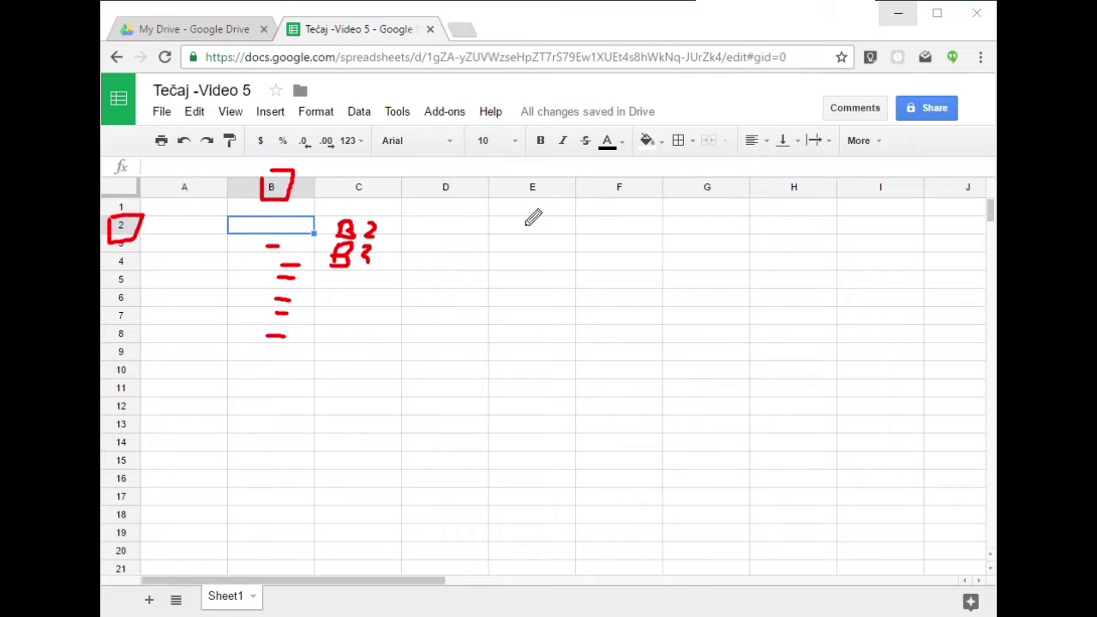
mouse_move(524, 227)
left_mouse_down()
mouse_move(541, 226)
mouse_move(539, 259)
left_mouse_up()
left_click_drag(533, 170, 552, 176)
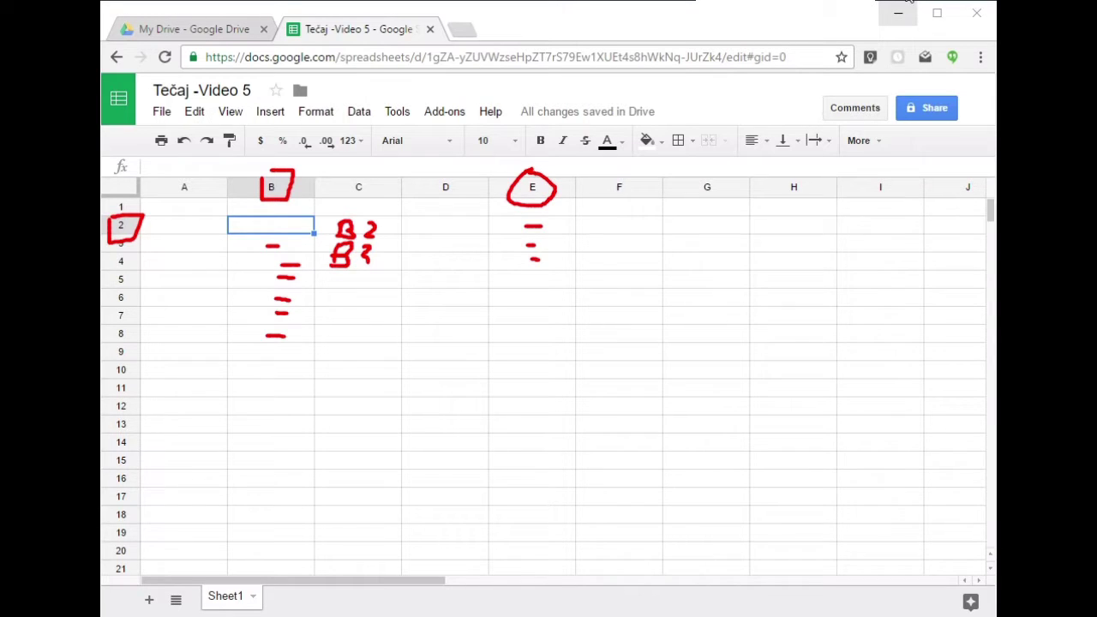
key("Escape")
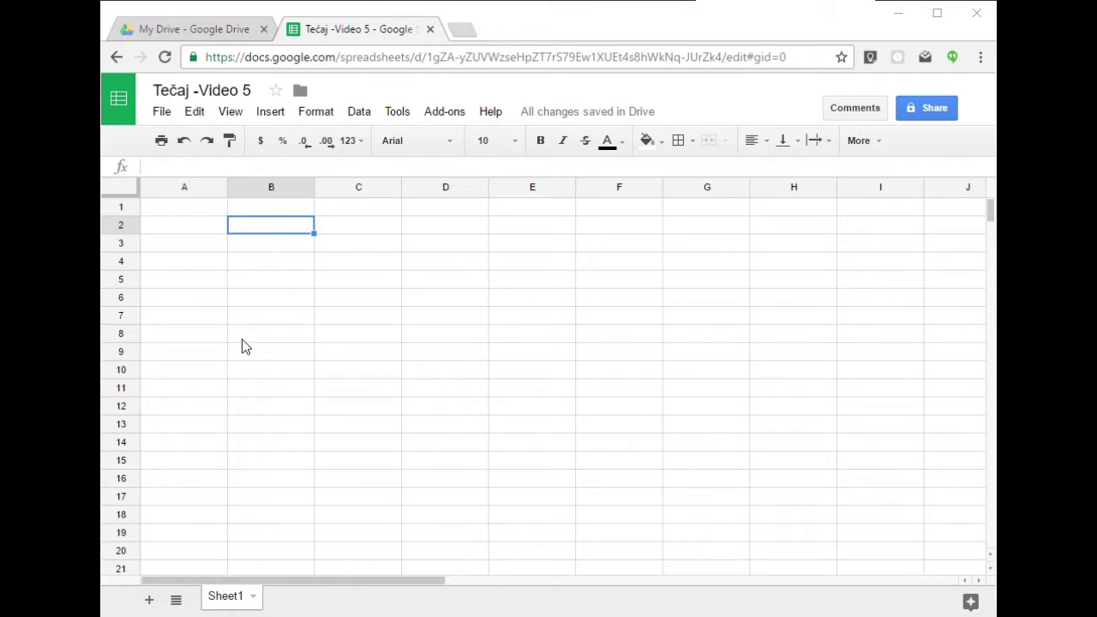
Enter the values 1, 2, 3 and 4 into cells B2 through B5
type("1")
key("Return")
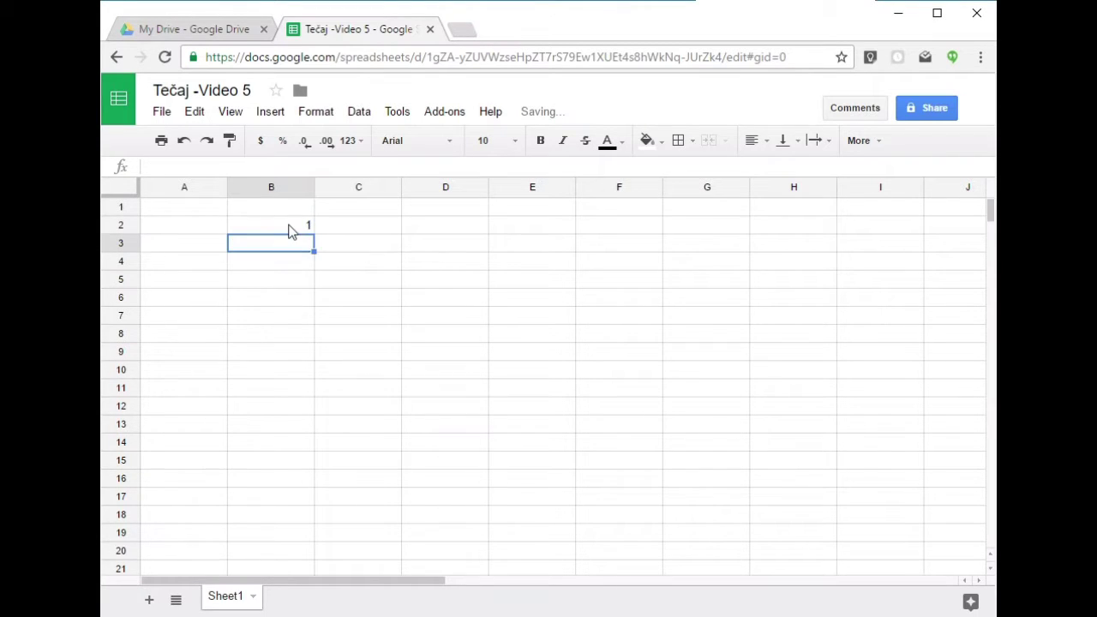
type("2")
key("Return")
type("3")
key("Return")
type("4")
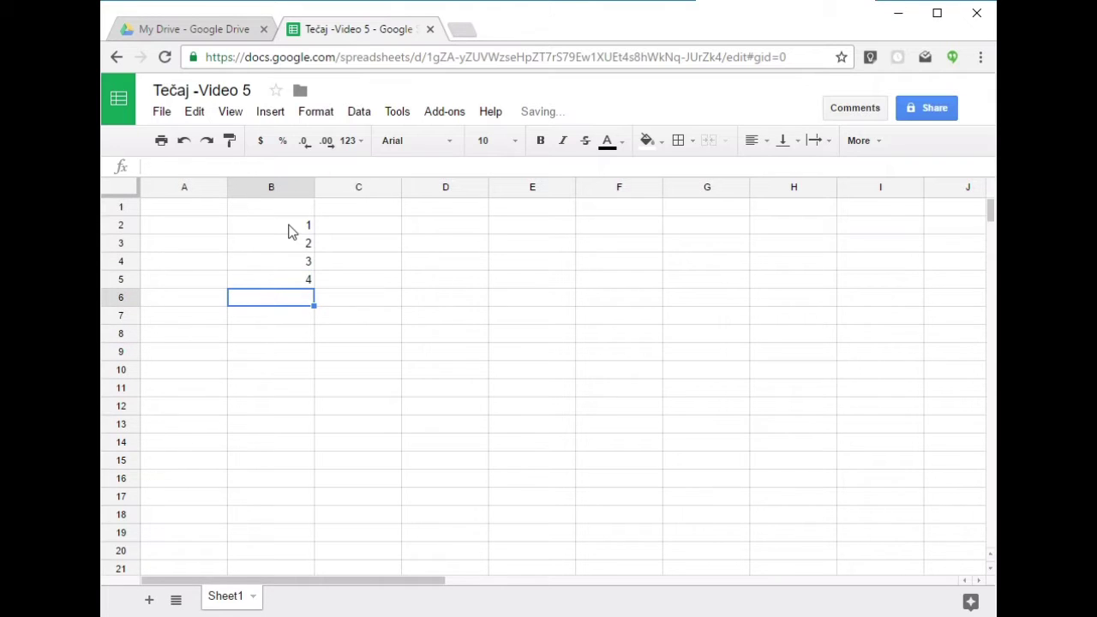
Put the formula =B2+B3+B4+B5 in B7 so it shows 10
key("Down")
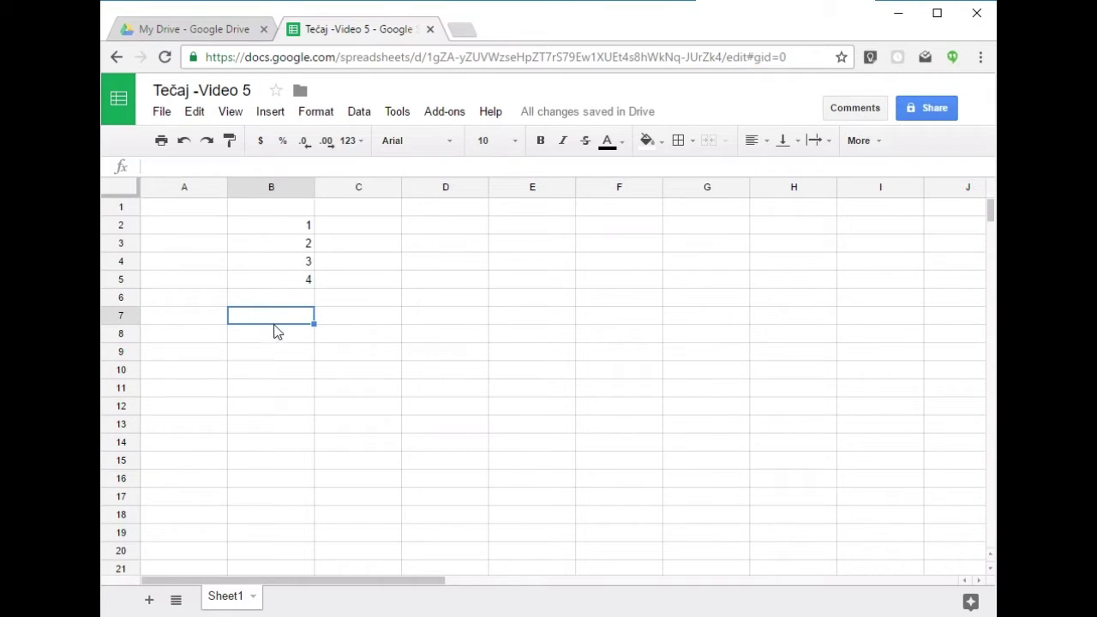
type("=")
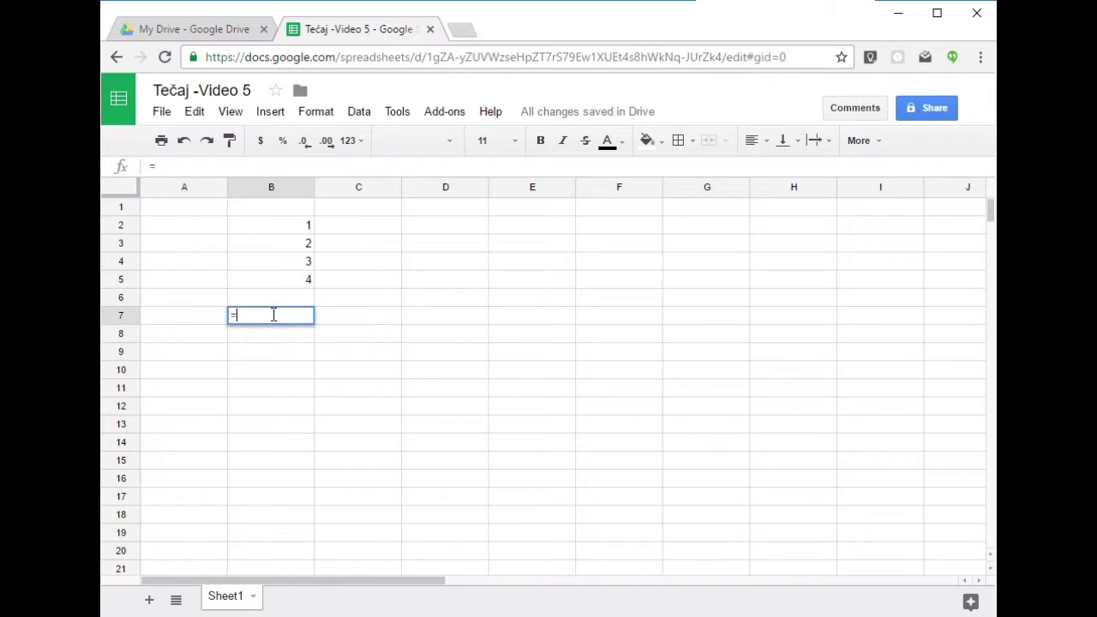
type("B2+")
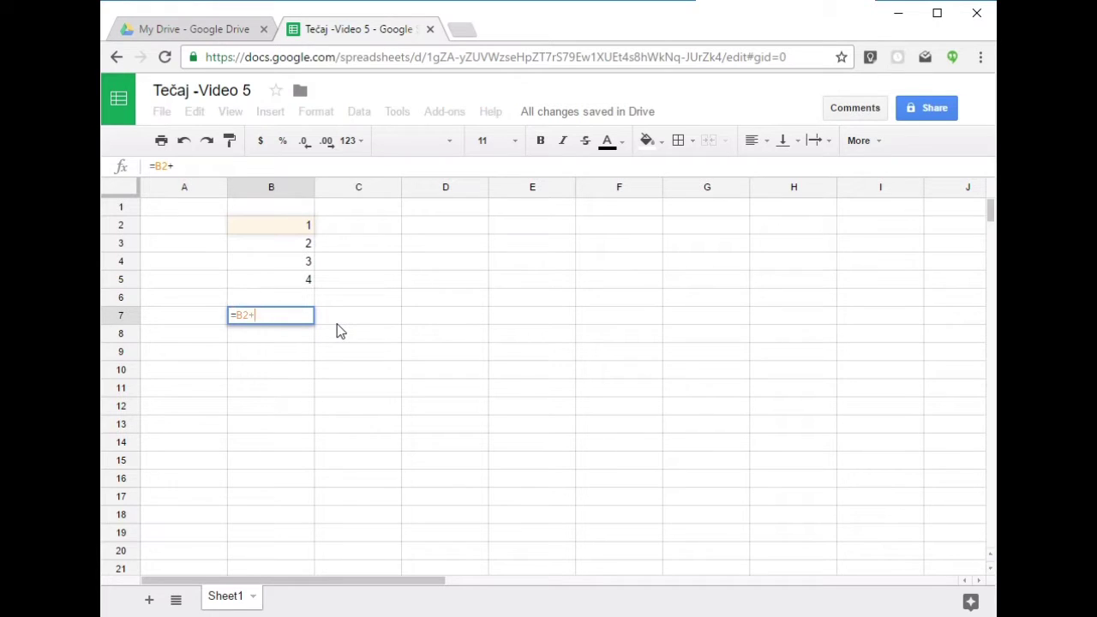
type("B3+B4+B")
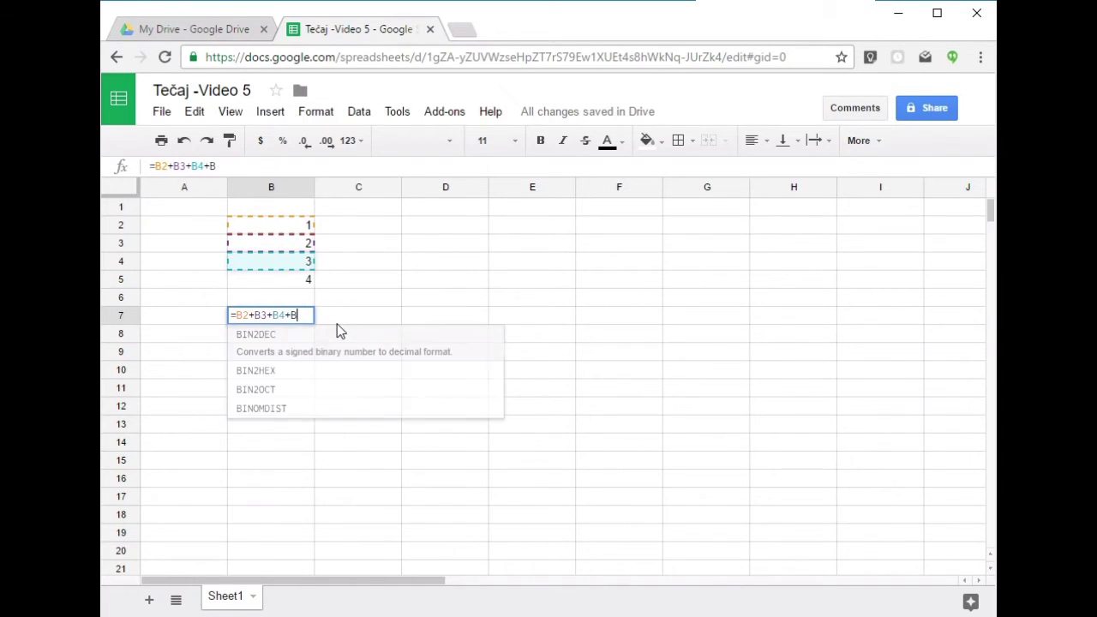
type("5")
left_click(359, 337)
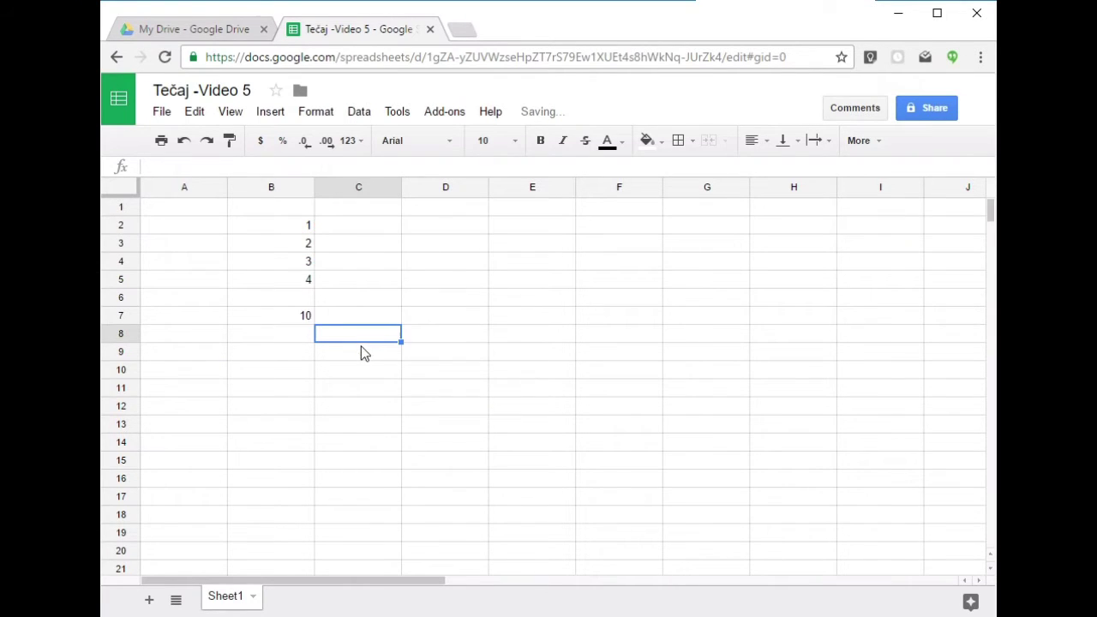
left_click(284, 319)
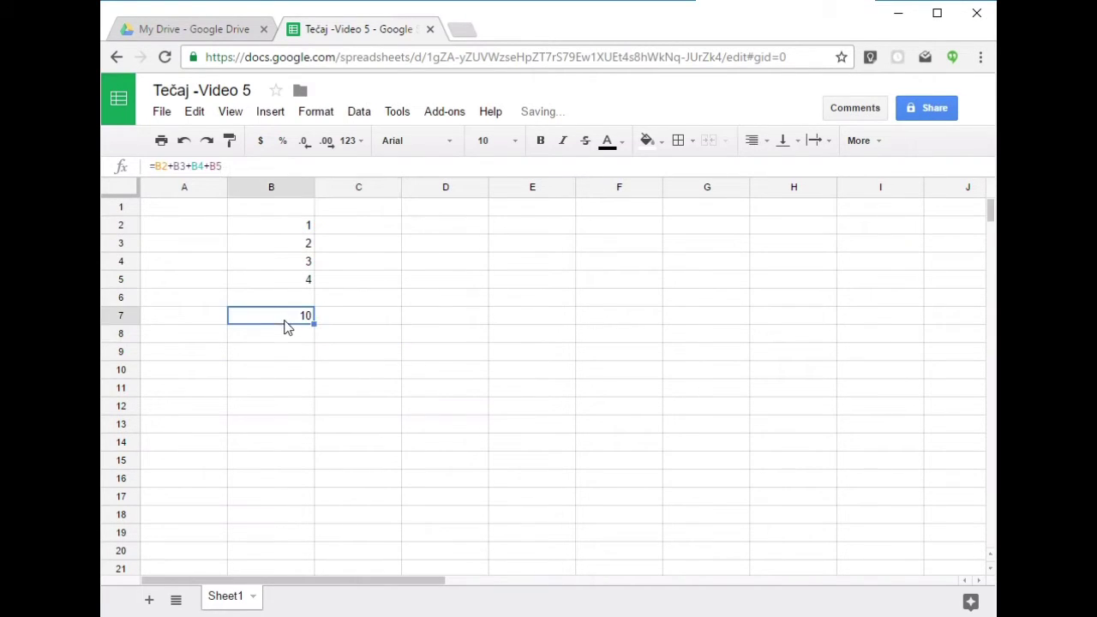
left_click(304, 227)
left_click(302, 246)
left_click(302, 261)
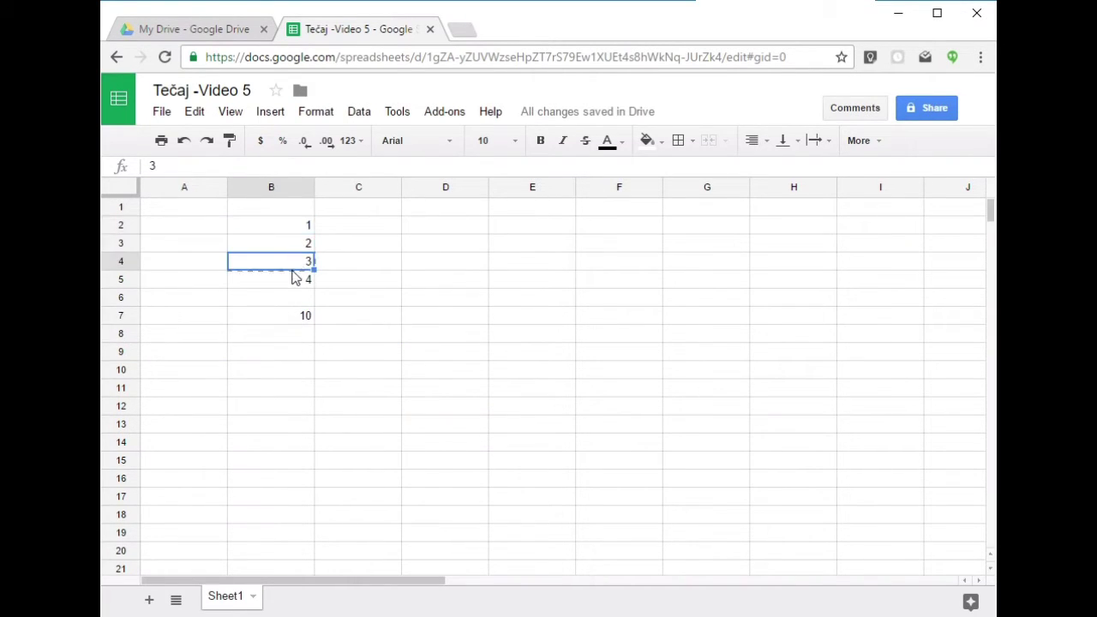
left_click(287, 319)
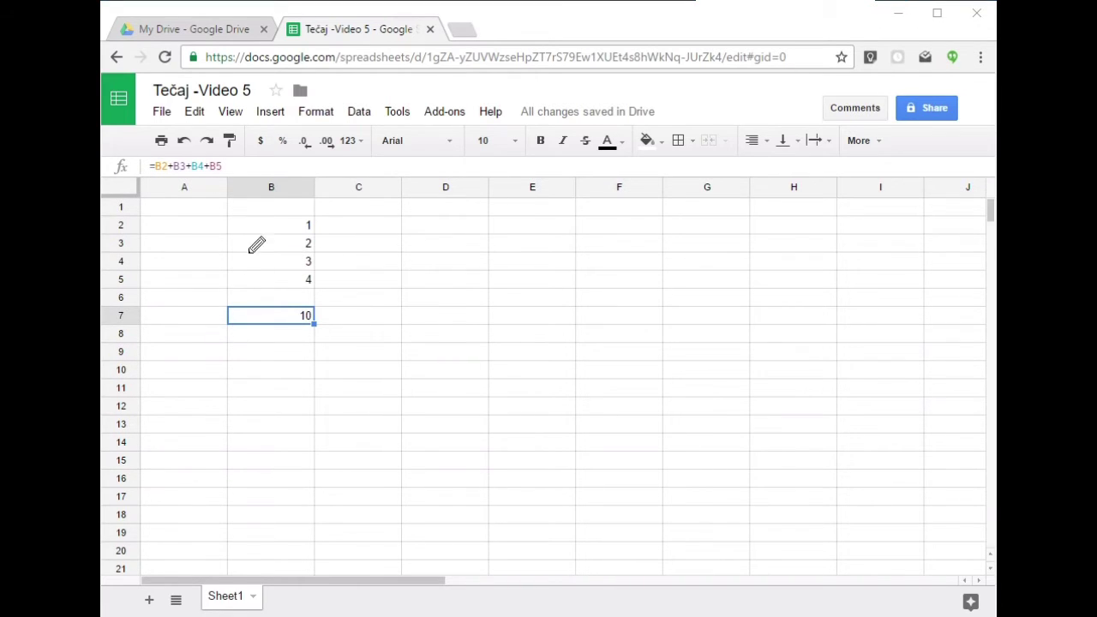
mouse_move(133, 157)
left_mouse_down()
mouse_move(134, 183)
mouse_move(255, 167)
mouse_move(106, 159)
left_mouse_up()
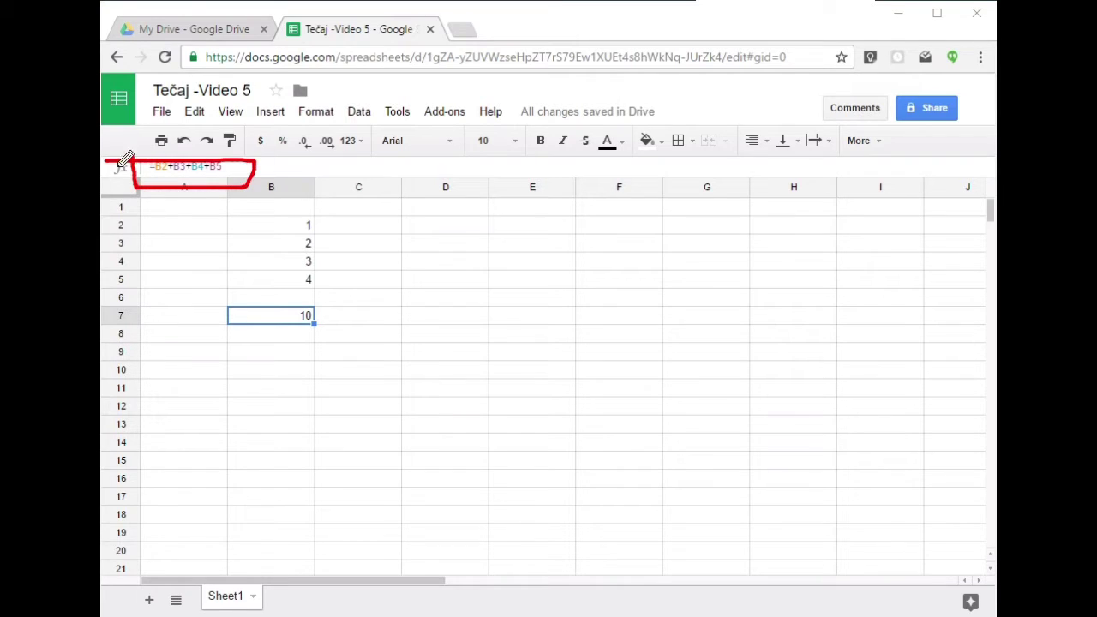
key("Escape")
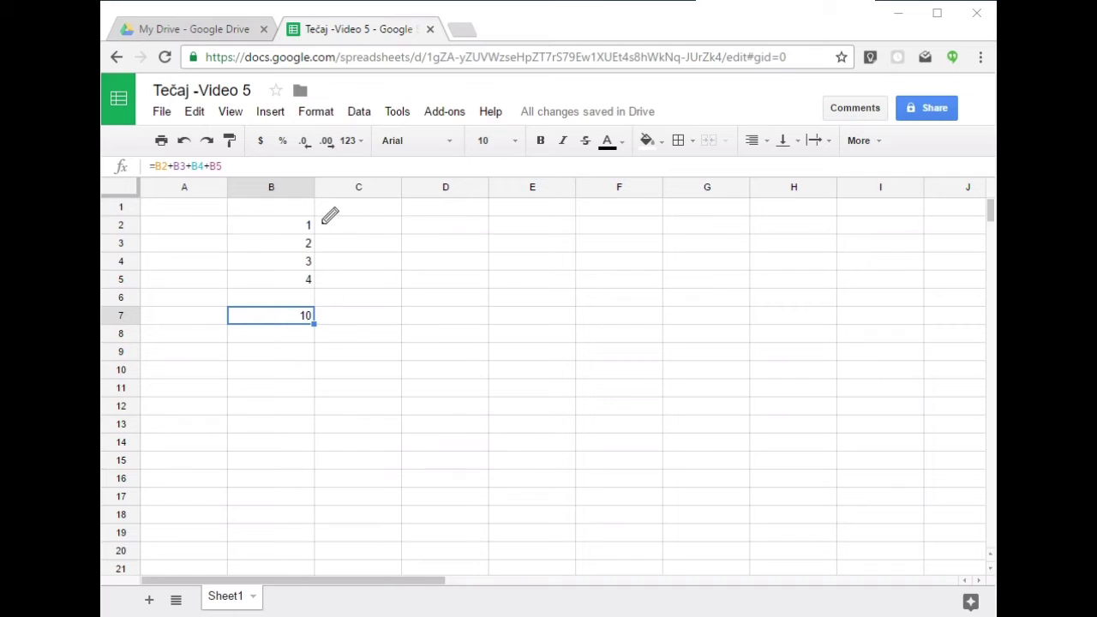
mouse_move(322, 225)
left_mouse_down()
mouse_move(349, 224)
mouse_move(352, 278)
left_mouse_up()
Draw and remove a red annotation from C3 to B7, then clear B1:B9
mouse_move(370, 223)
left_mouse_down()
mouse_move(387, 232)
mouse_move(372, 281)
mouse_move(432, 277)
mouse_move(326, 315)
mouse_move(336, 329)
left_mouse_up()
left_click(310, 370)
left_click_drag(288, 210, 284, 340)
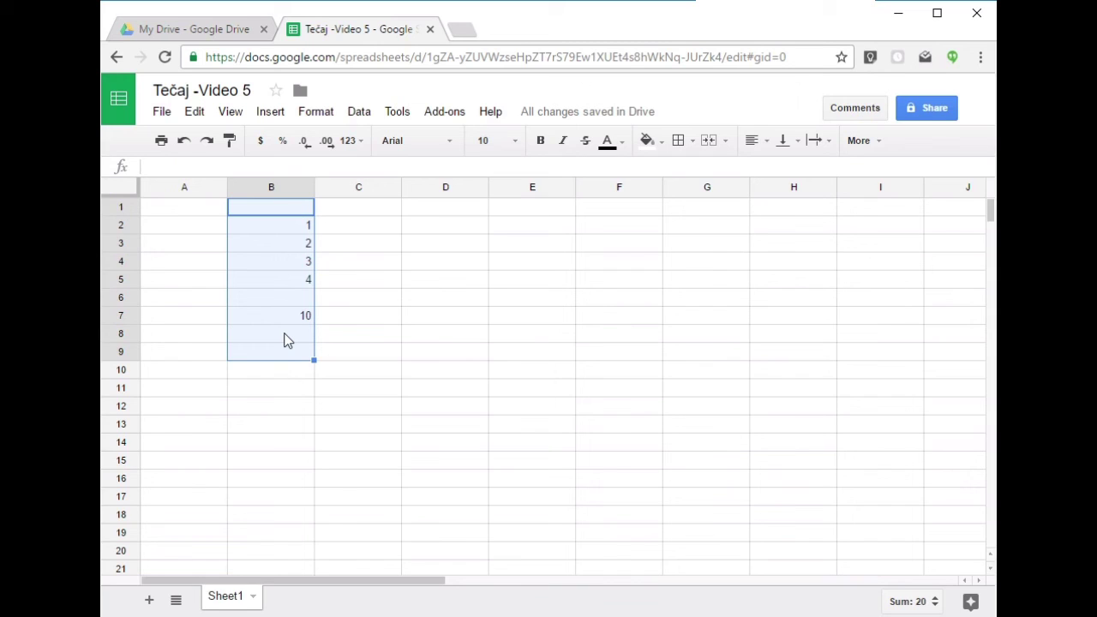
key("Delete")
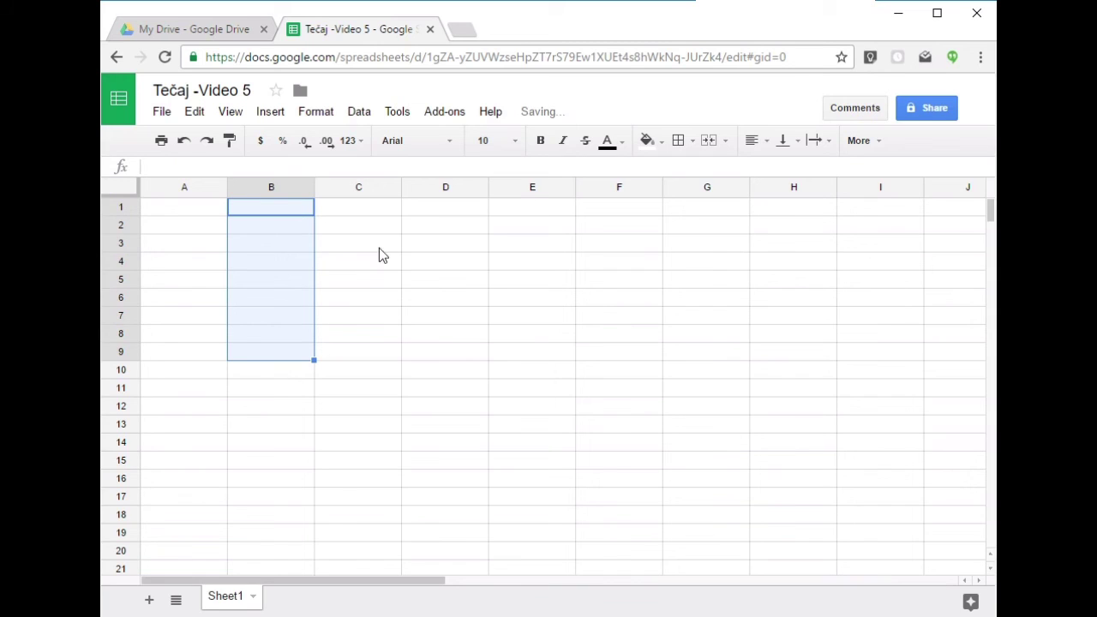